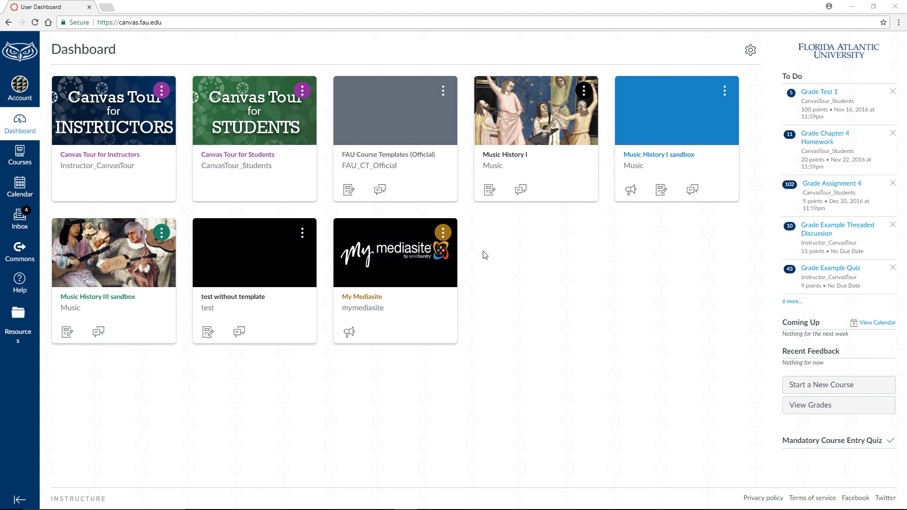
# Step: Open Music History I's course Settings and scroll its Navigation list down to the hidden items
pyautogui.click(544, 139)
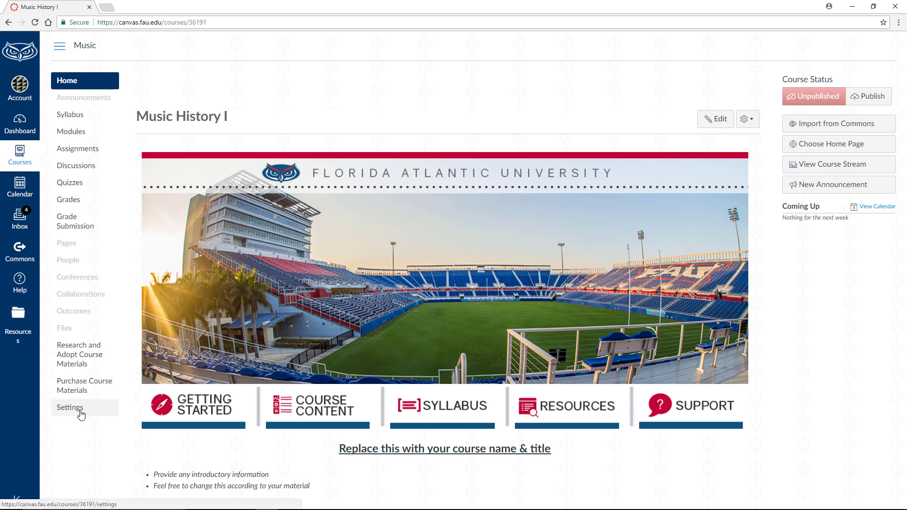
pyautogui.click(81, 414)
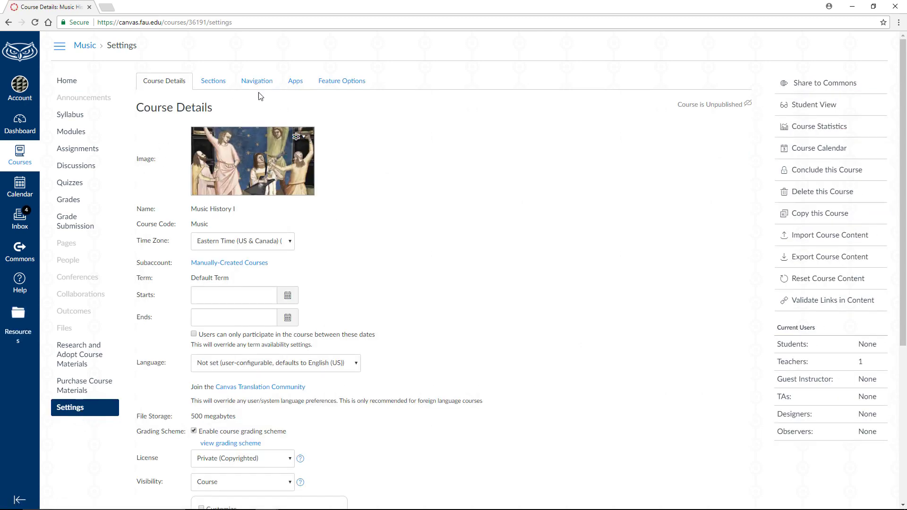
pyautogui.click(263, 85)
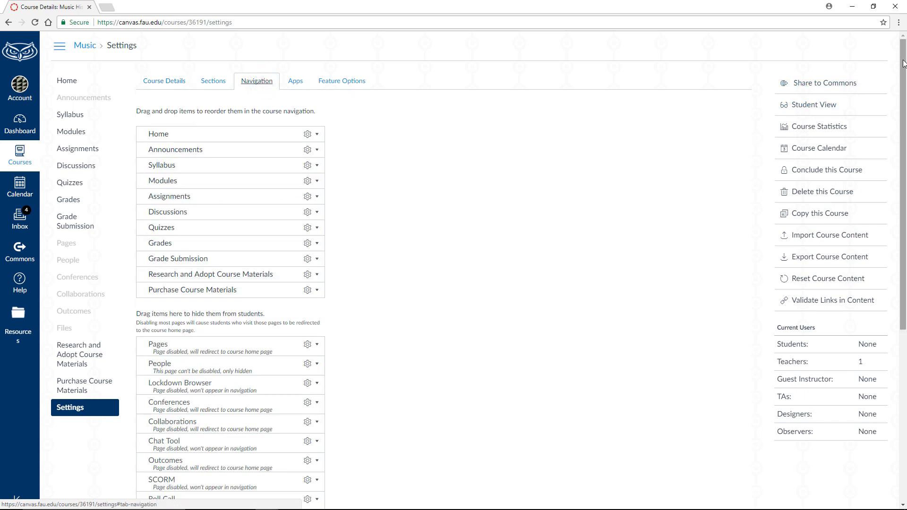
pyautogui.moveTo(903, 63); pyautogui.dragTo(906, 239)
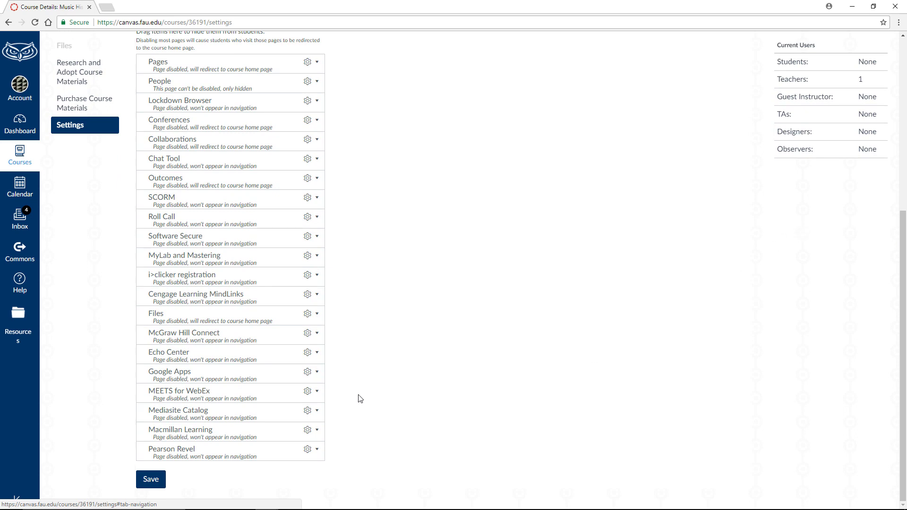
# Step: Enable MEETS for WebEx from its gear menu and drag it directly below Home
pyautogui.click(308, 392)
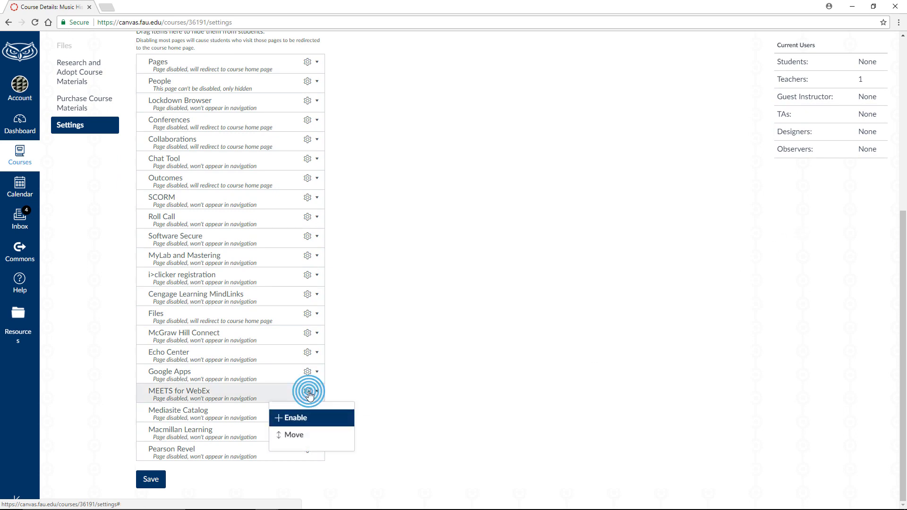
pyautogui.click(298, 419)
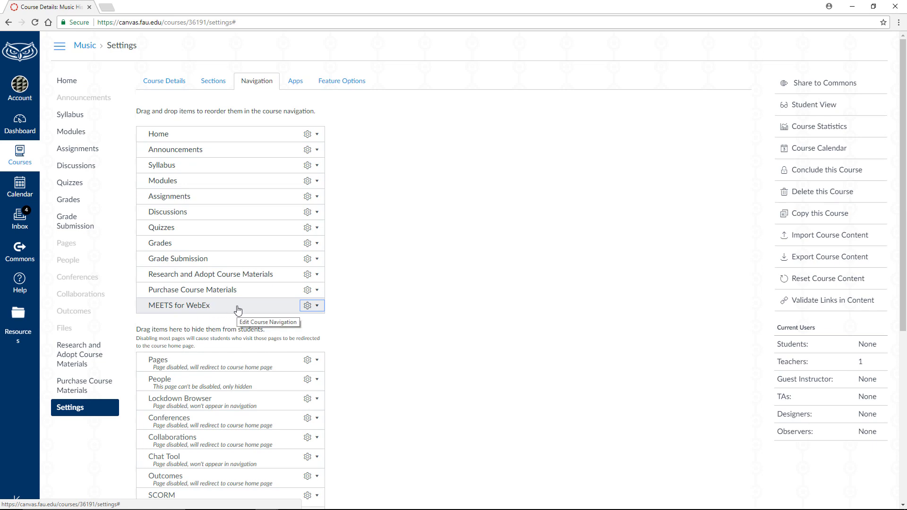
pyautogui.moveTo(202, 311); pyautogui.dragTo(196, 156)
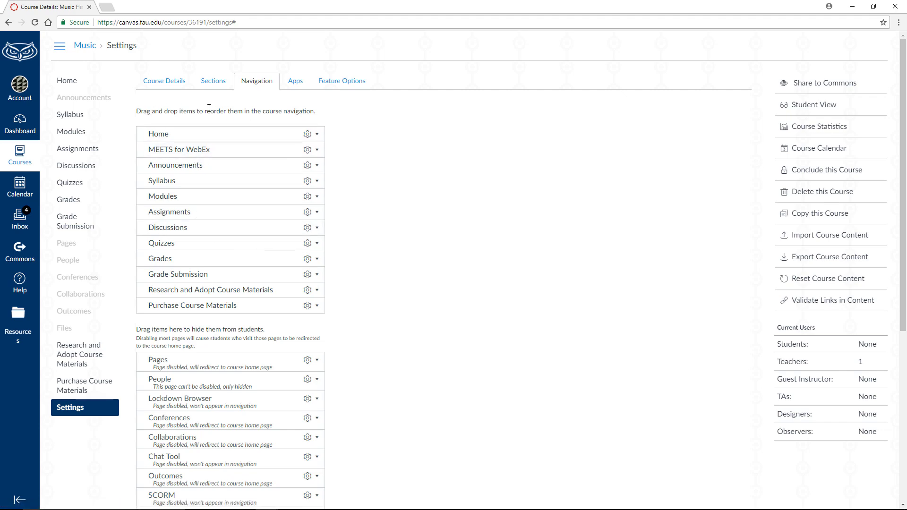
pyautogui.moveTo(903, 80); pyautogui.dragTo(906, 267)
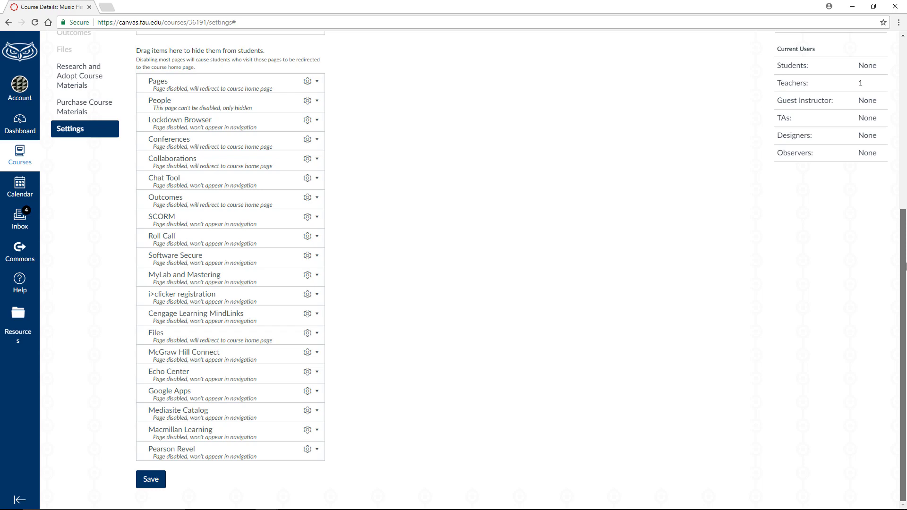
# Step: Save the navigation order, then open MEETS for WebEx from the course home page
pyautogui.click(161, 482)
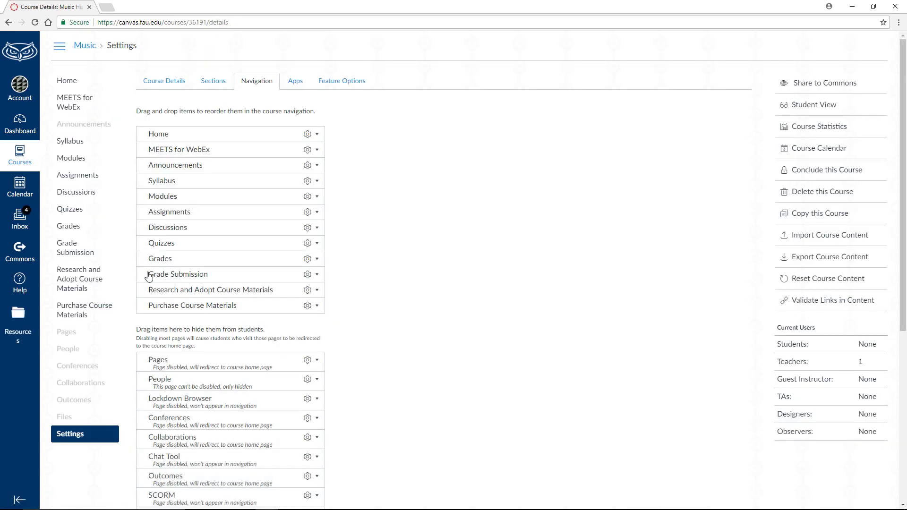
pyautogui.click(69, 81)
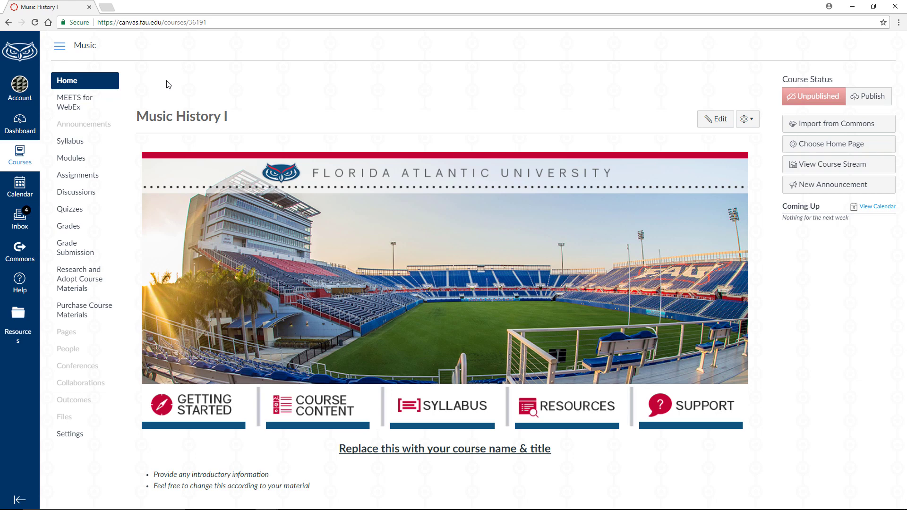
pyautogui.click(101, 105)
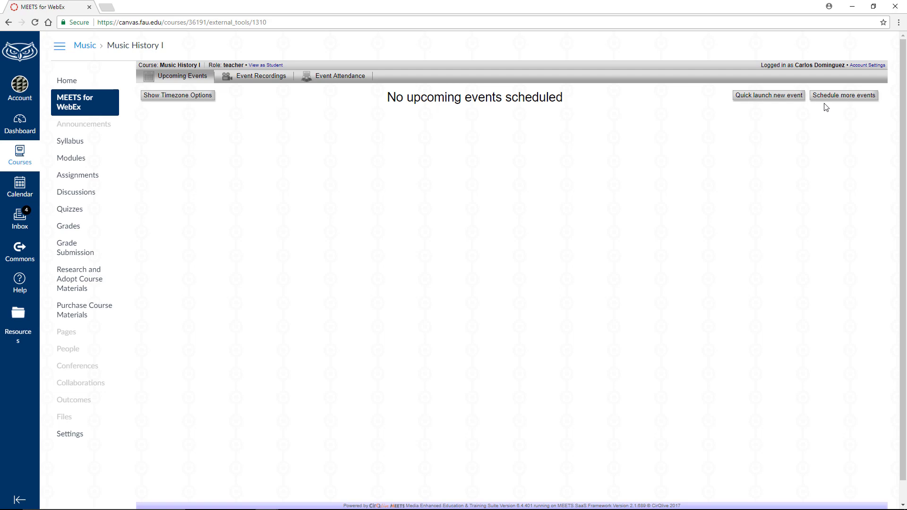
# Step: Start scheduling a new WebEx event and rename it Music History I Test
pyautogui.click(827, 105)
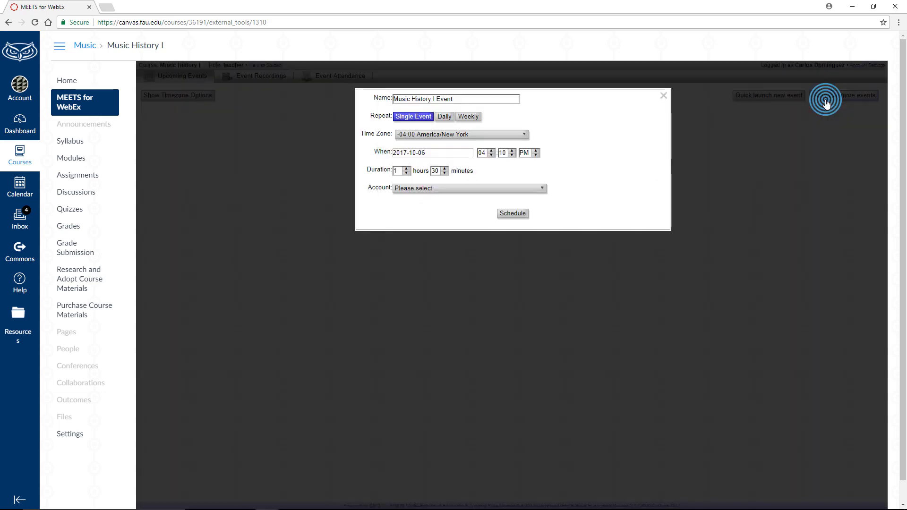
pyautogui.doubleClick(445, 99)
pyautogui.write('Tes')
# Step: Make the event repeat weekly on Mon, Wed and Fri in the America/New York time zone
pyautogui.click(467, 119)
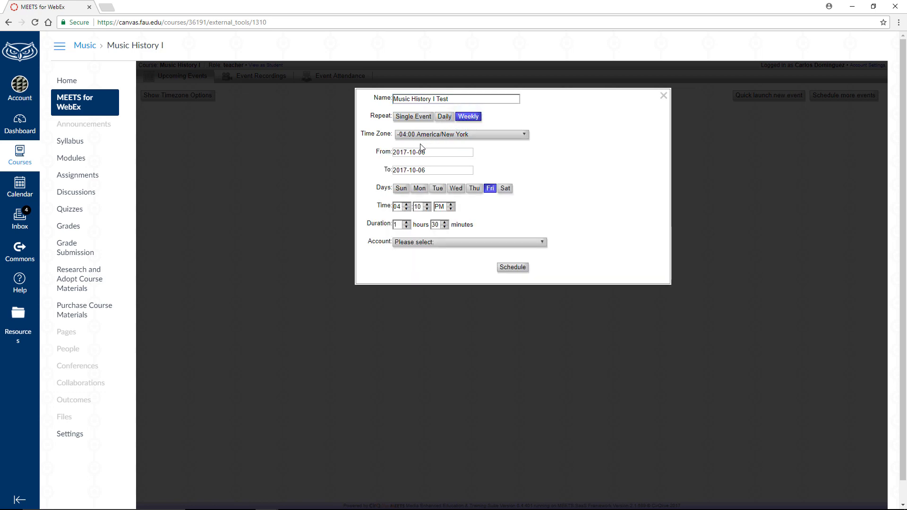
pyautogui.click(419, 189)
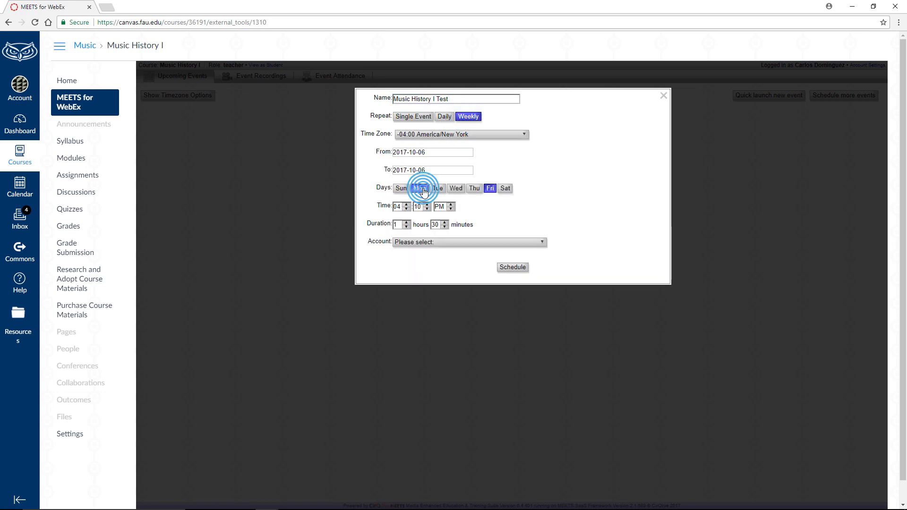
pyautogui.click(456, 189)
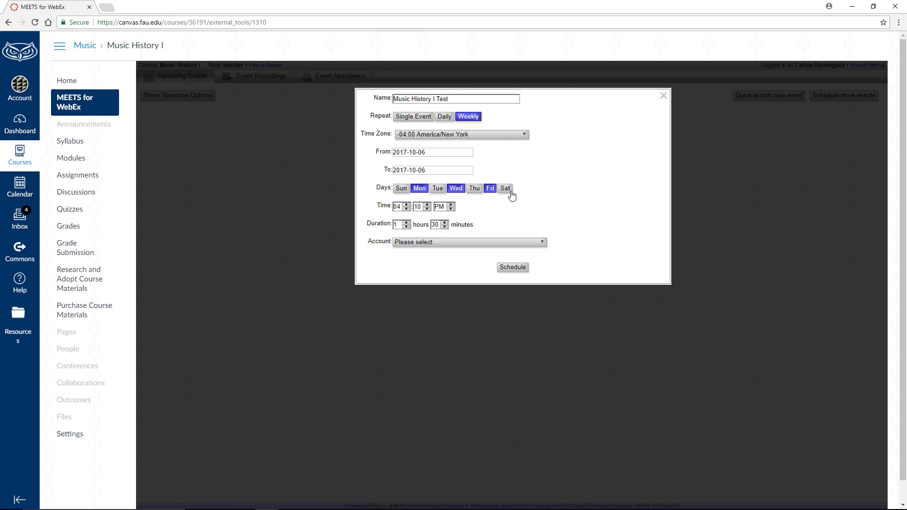
pyautogui.click(411, 135)
pyautogui.click(453, 434)
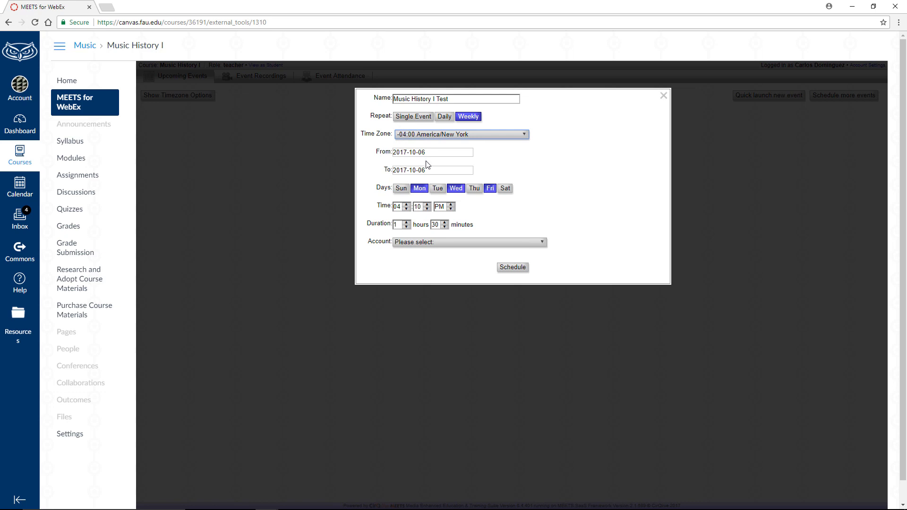
# Step: Set the event duration to 2 hours and choose the WebEx Training Center account
pyautogui.click(445, 223)
pyautogui.click(461, 242)
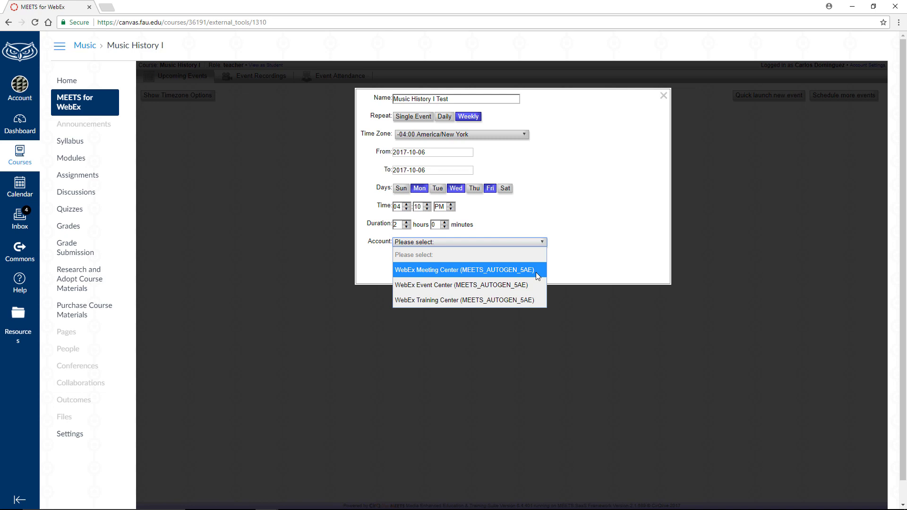
pyautogui.click(539, 302)
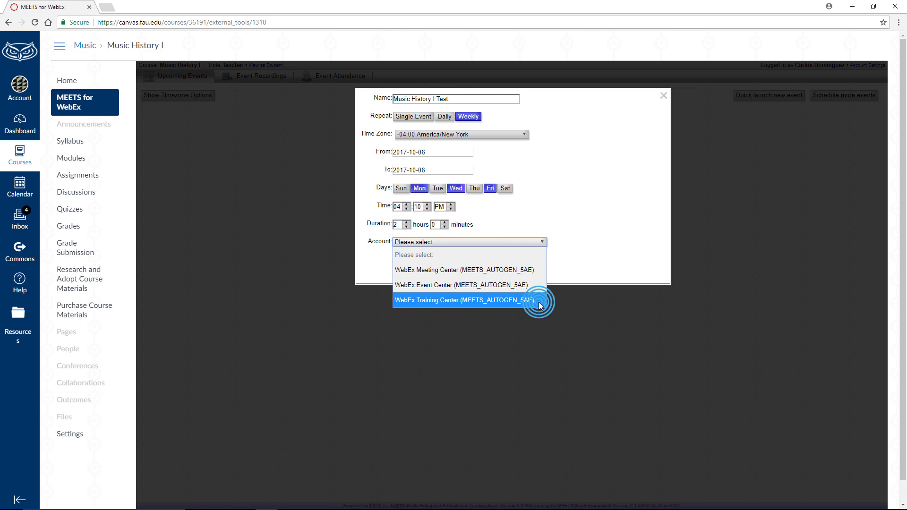
# Step: Set the series end date to October 27, 2017 and schedule the weekly sessions
pyautogui.click(431, 172)
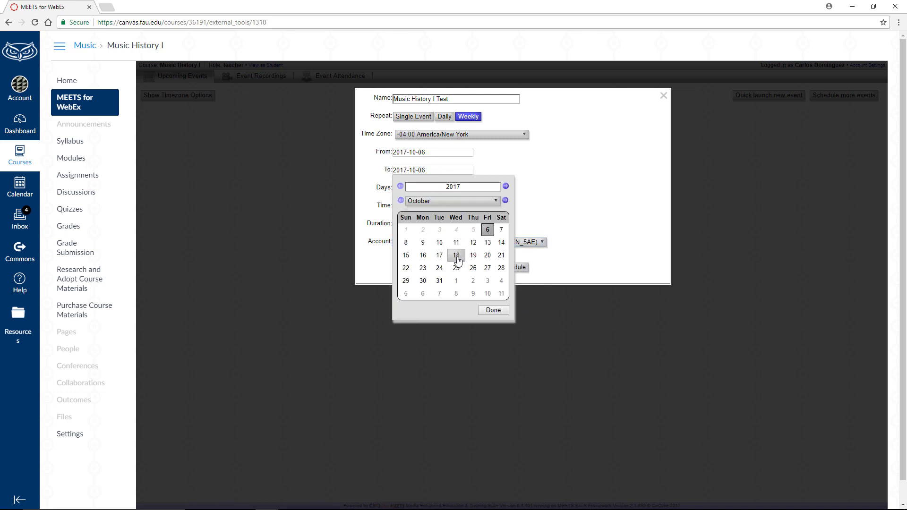
pyautogui.click(487, 268)
pyautogui.click(494, 310)
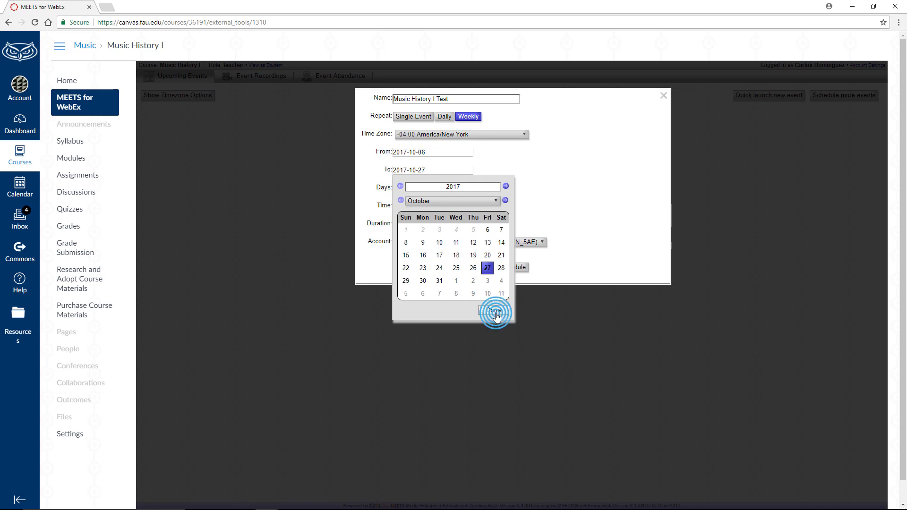
pyautogui.click(514, 267)
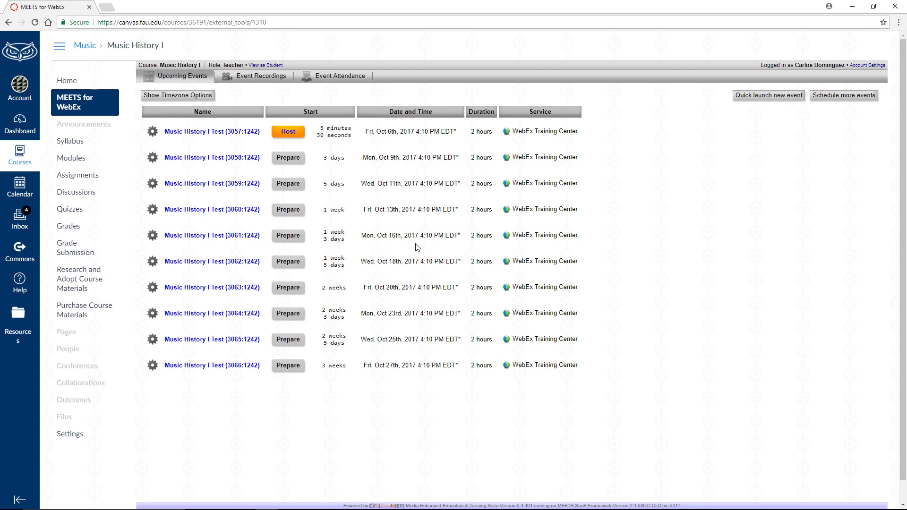
# Step: Prepare a quick-launch event named Test event on WebEx Training Center and pick its duration
pyautogui.click(758, 96)
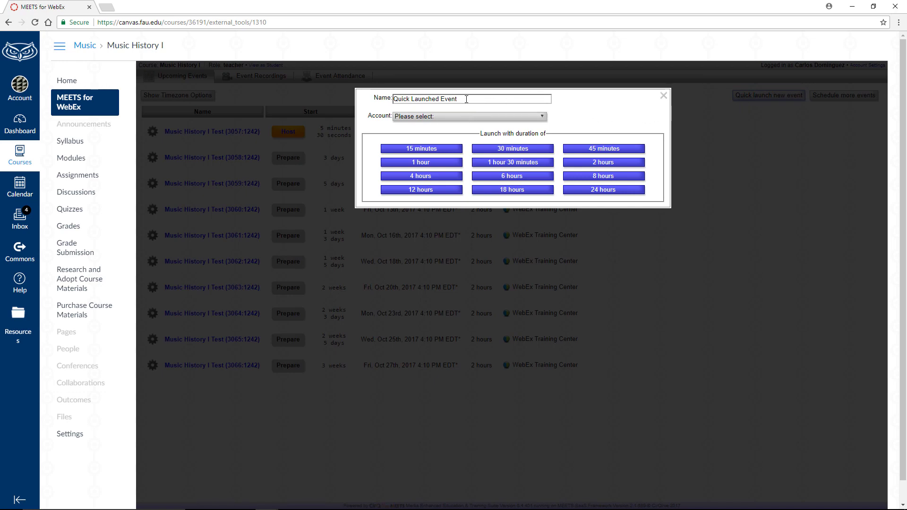
pyautogui.moveTo(466, 99); pyautogui.dragTo(376, 116)
pyautogui.write('Test')
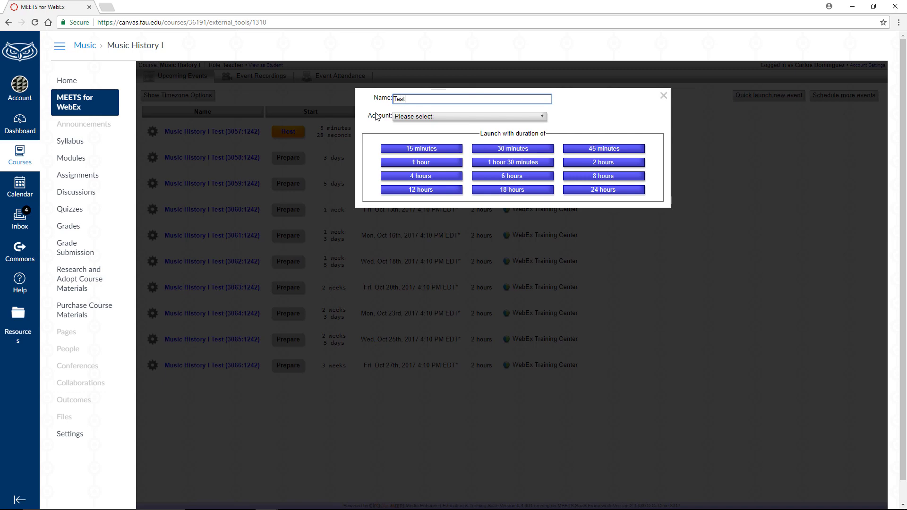
pyautogui.write(' event')
pyautogui.click(435, 117)
pyautogui.click(448, 177)
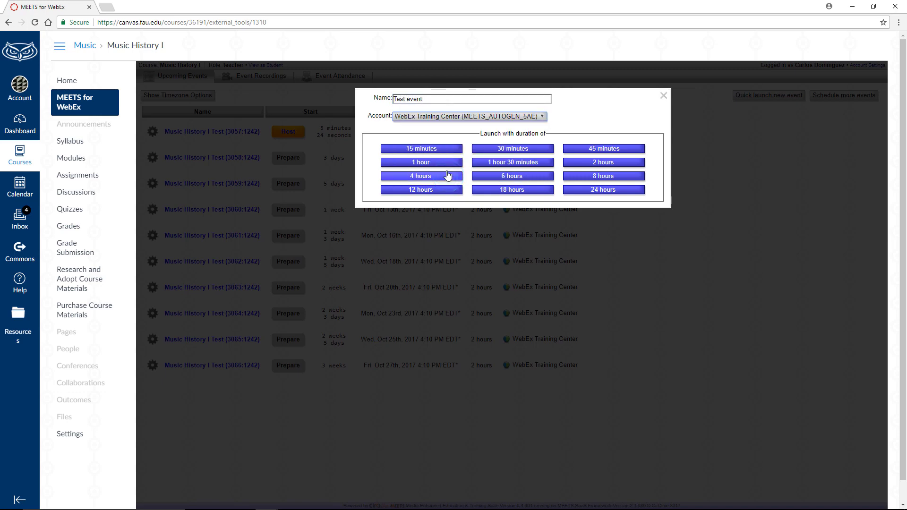
pyautogui.click(451, 165)
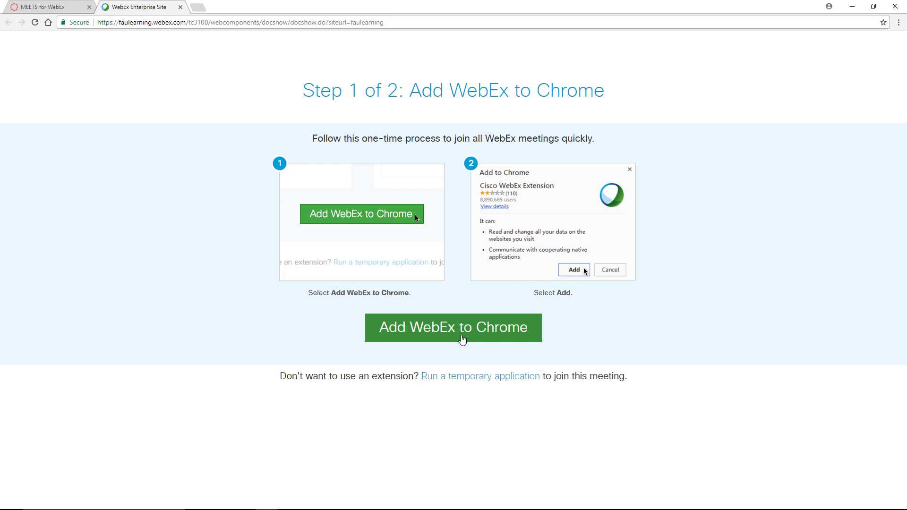
# Step: Add the Cisco WebEx Extension to Chrome and confirm the installation
pyautogui.click(462, 340)
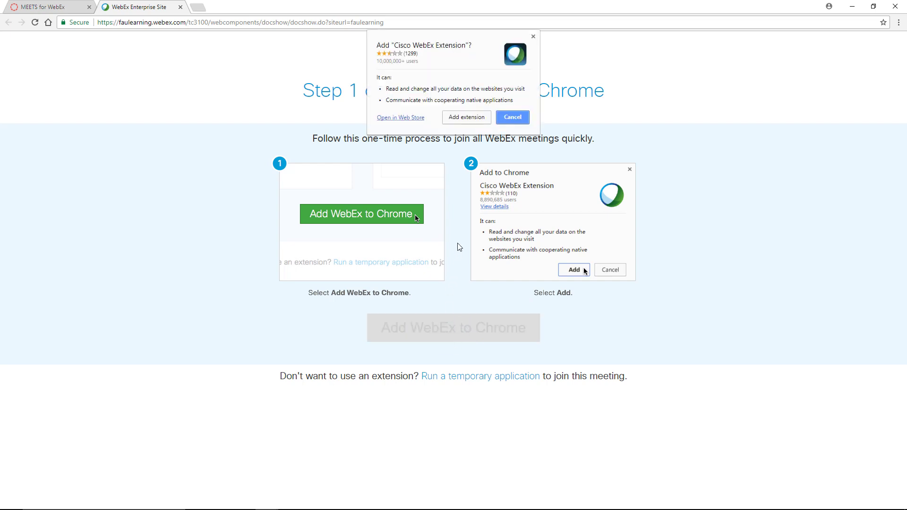
pyautogui.click(467, 119)
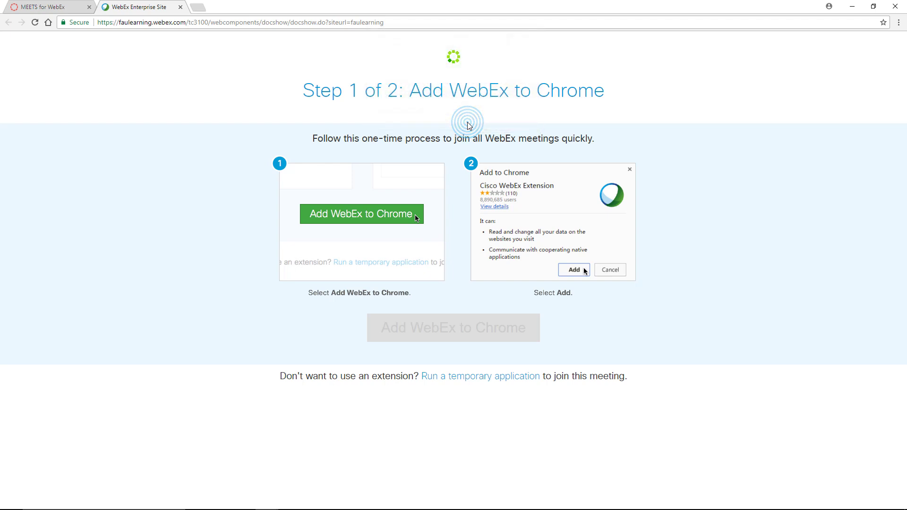